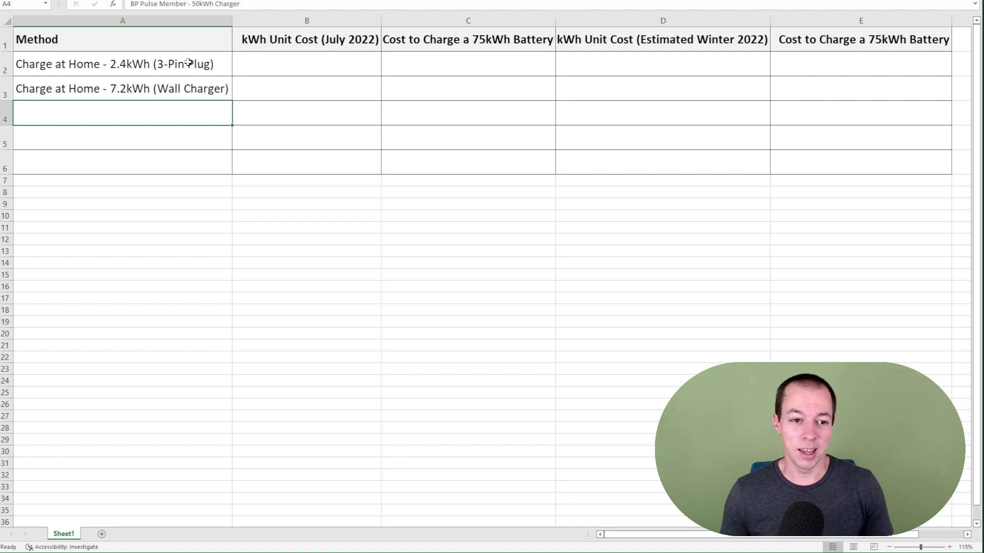
- Switch from the charging-cost sheet to the Octopus Energy account and check the current tariff's electricity unit rate
click(188, 64)
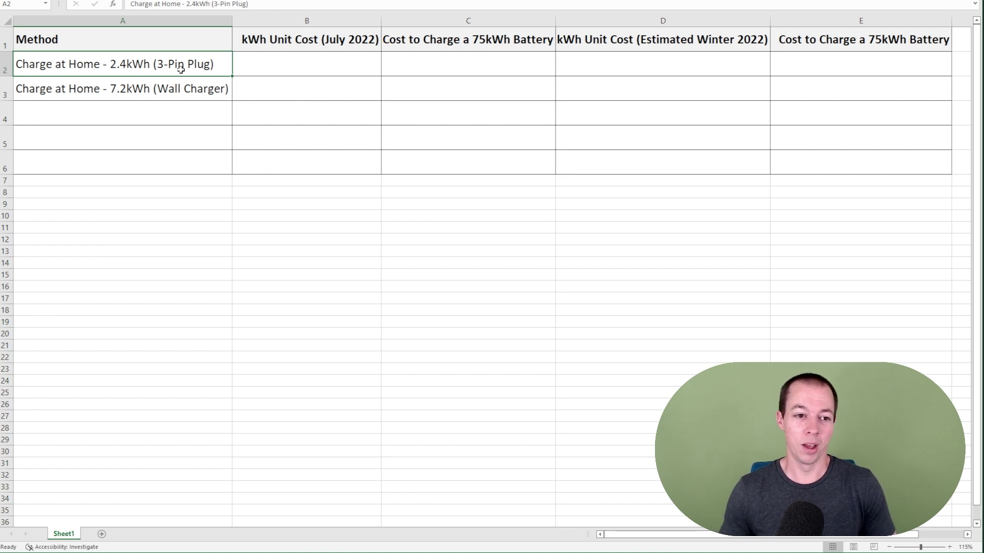
click(116, 90)
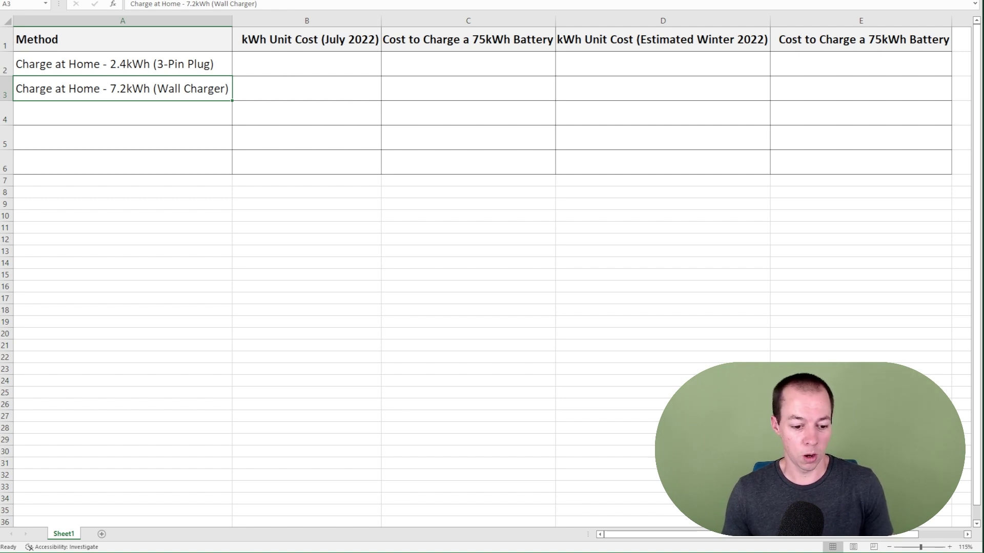
key(alt+Tab)
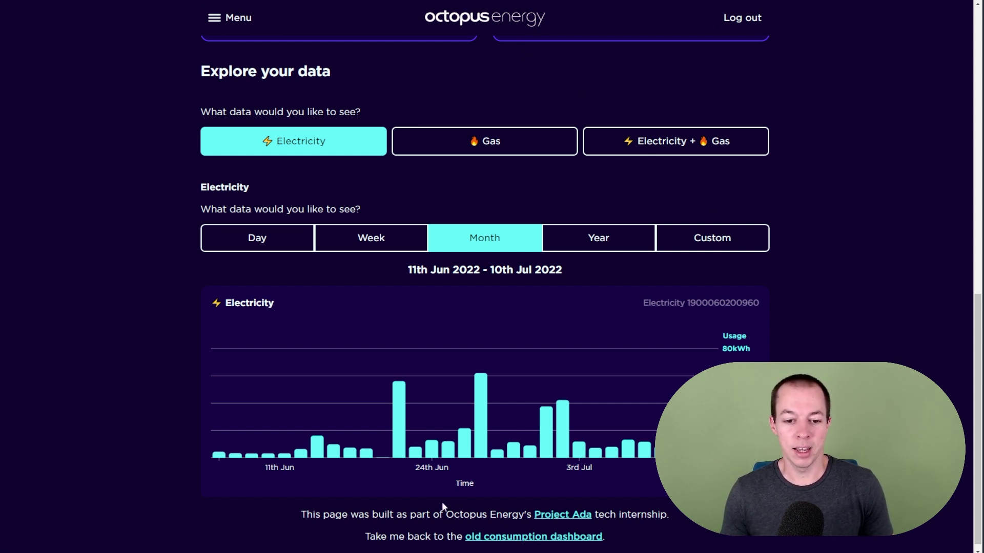
mouse_move(505, 468)
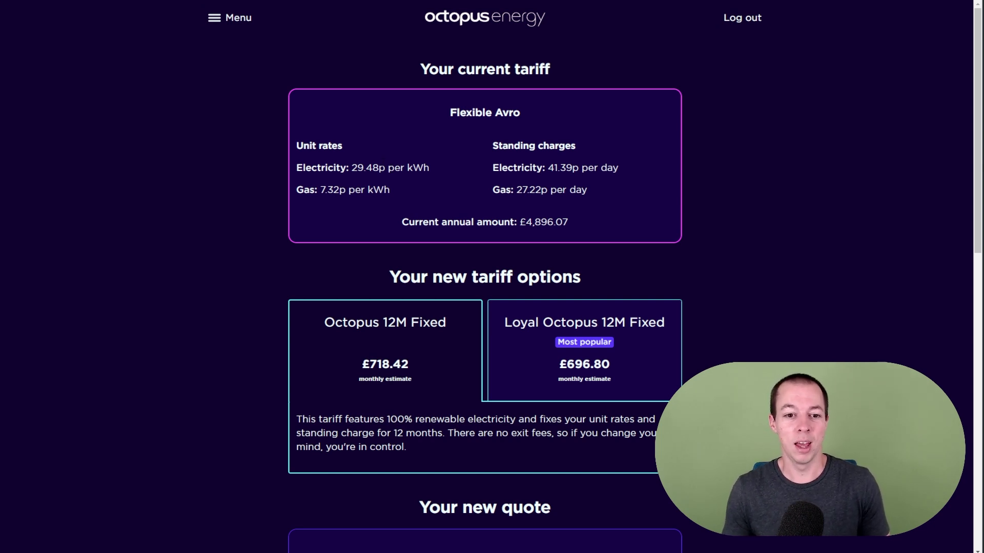
drag(351, 168, 295, 170)
click(840, 208)
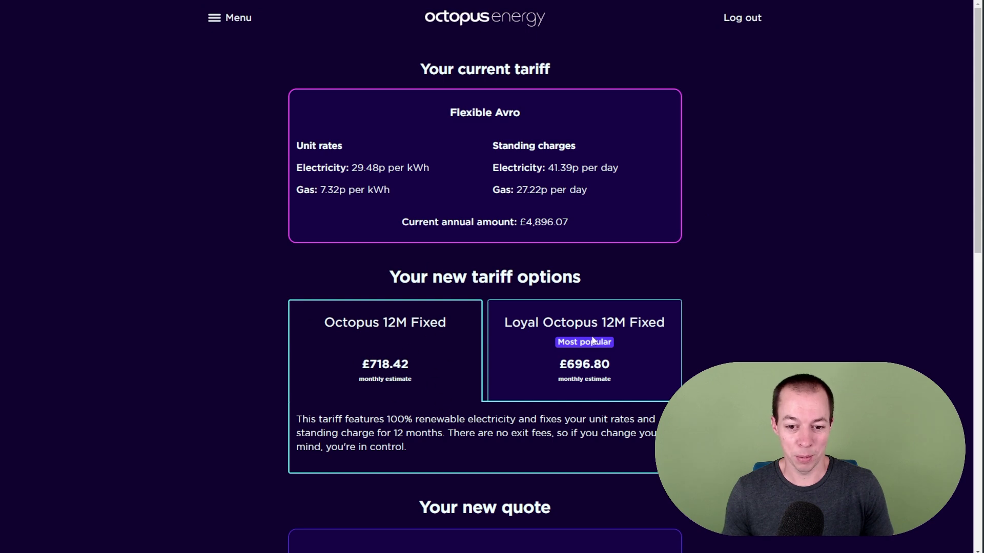
- Examine the new quote's tariff cost breakdown for the electricity unit rate
scroll(589, 307, down, 5)
scroll(579, 273, down, 2)
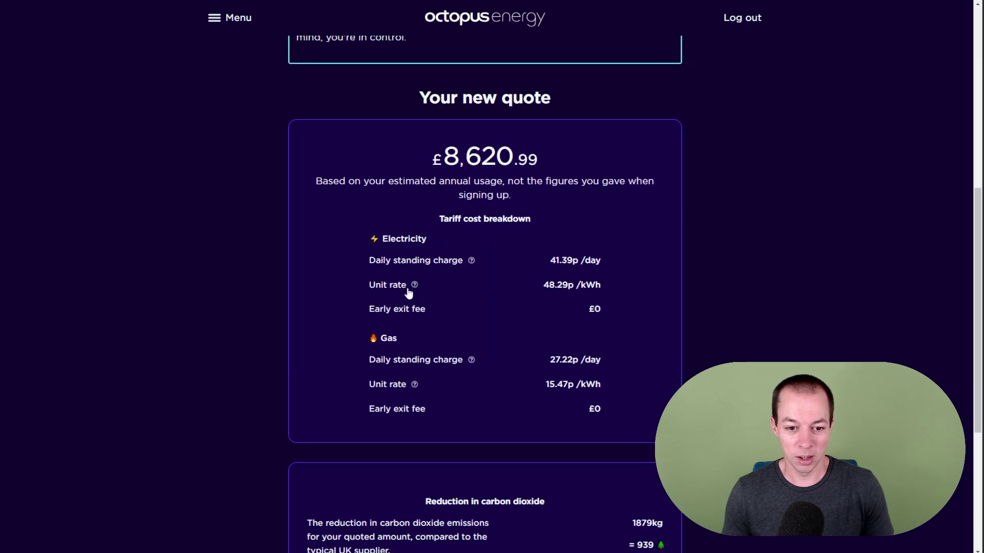
drag(543, 284, 573, 285)
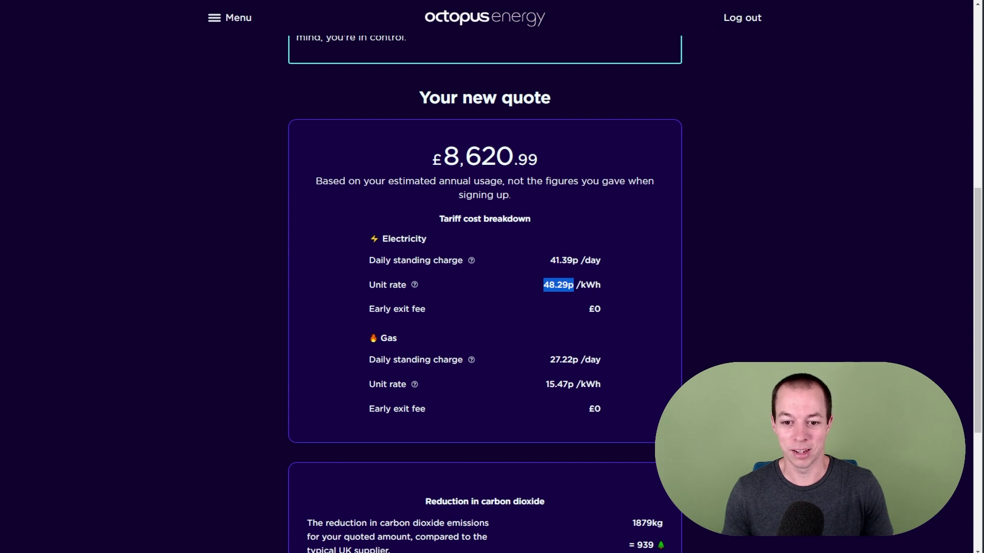
click(509, 306)
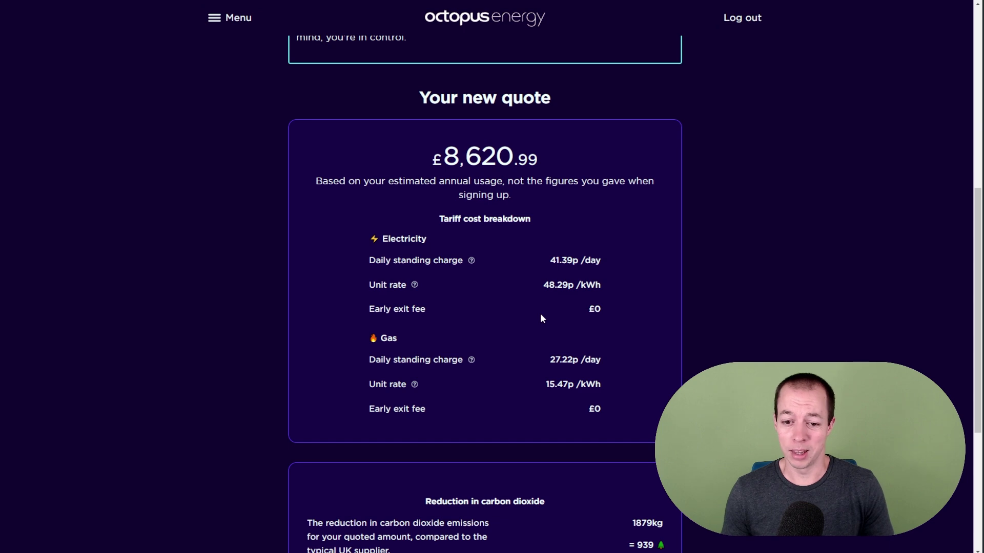
scroll(538, 287, down, 3)
scroll(530, 298, up, 6)
scroll(500, 348, up, 5)
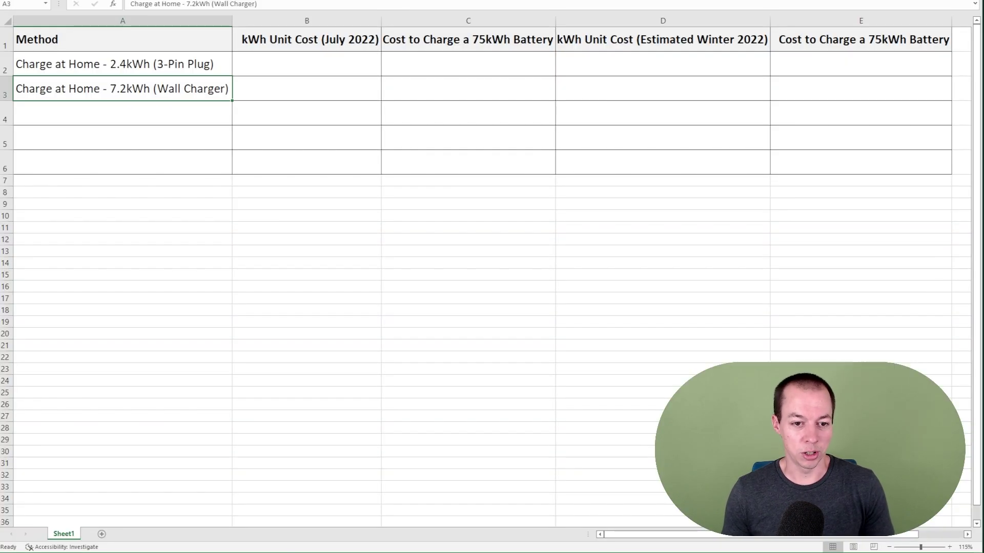
- In the Excel sheet, apply the black font colour to the July 2022 unit costs of both home-charging methods in B2:B3
drag(274, 72, 283, 84)
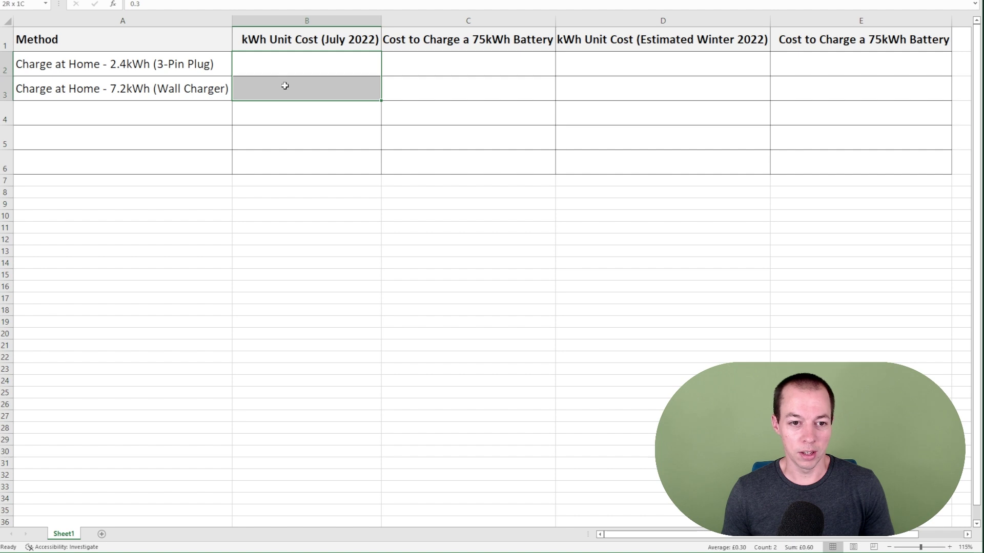
click(976, 5)
click(183, 21)
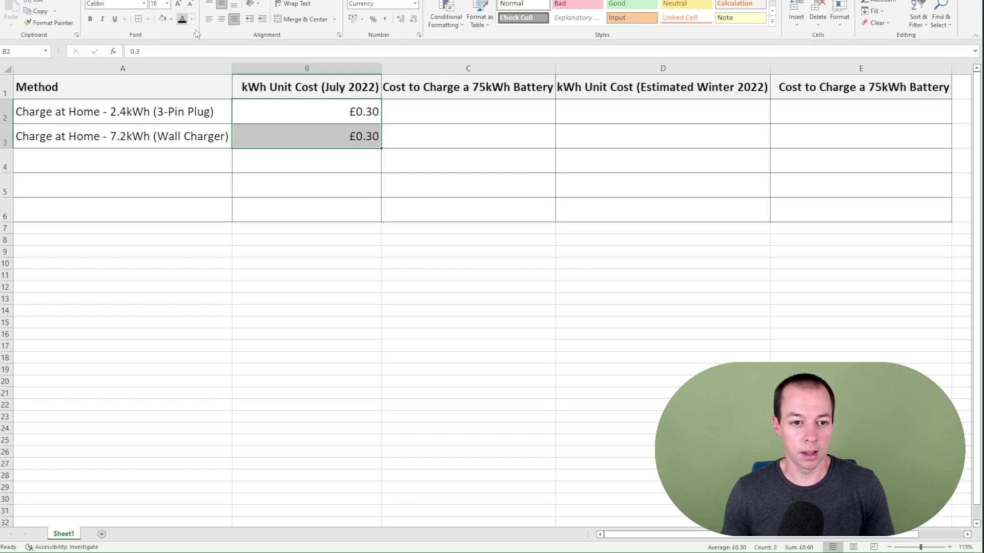
click(337, 112)
click(347, 133)
click(329, 112)
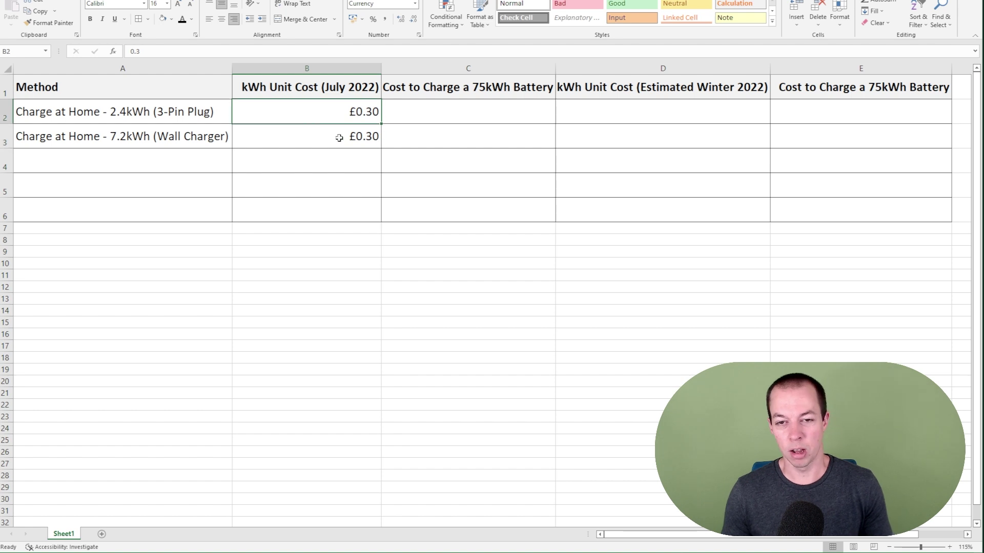
click(331, 136)
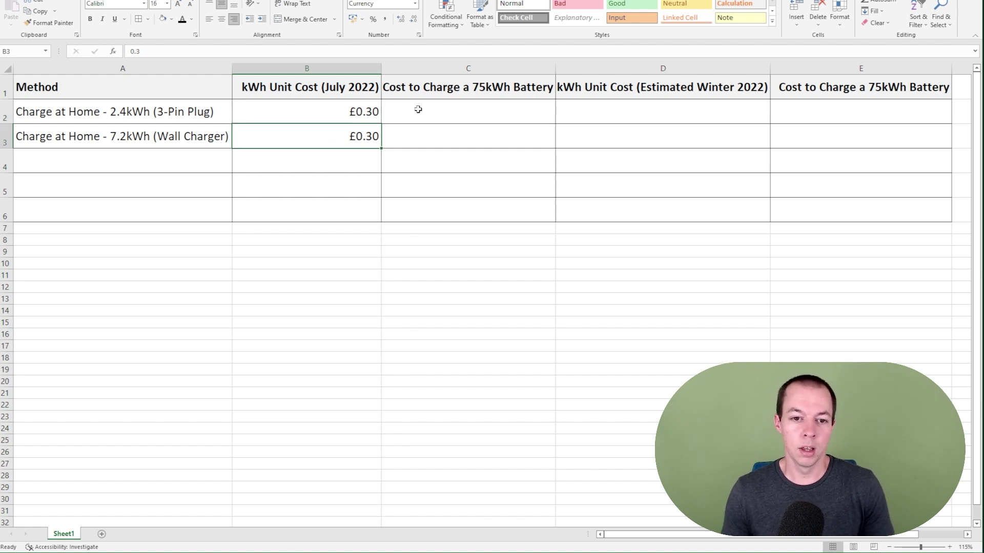
- Switch to the Google results for "polestar 2 usable battery" and check the car's usable battery capacity
click(406, 85)
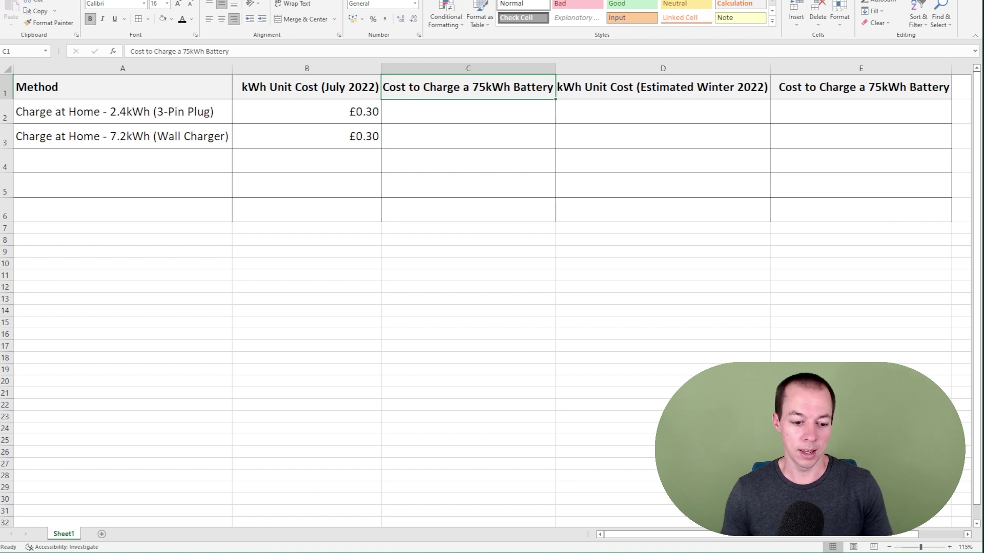
key(alt+Tab)
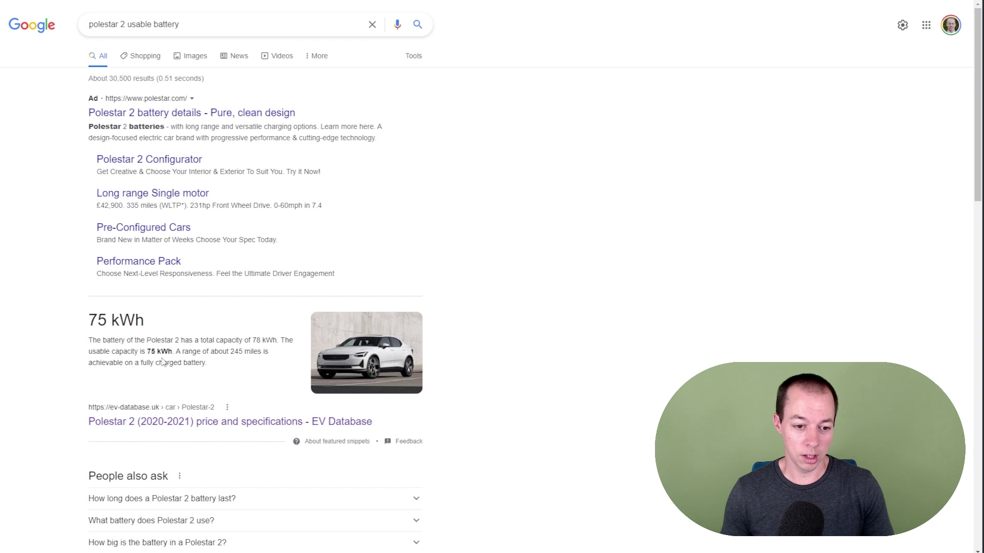
drag(279, 341, 177, 354)
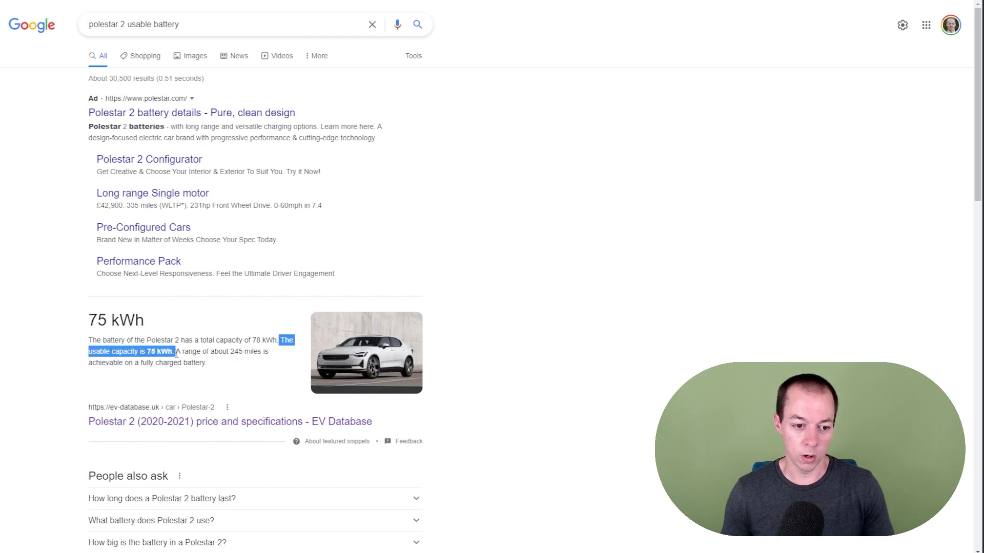
click(626, 372)
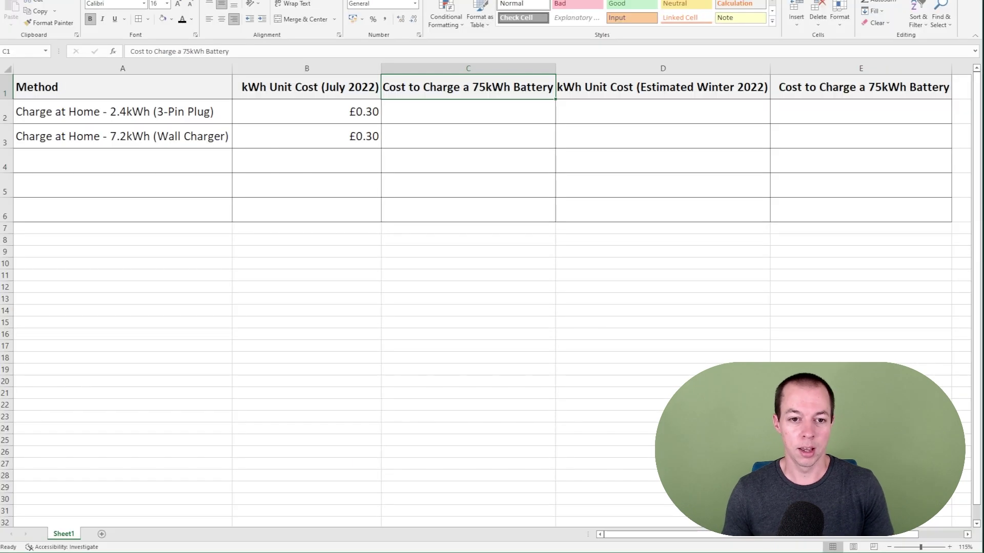
- Apply the black font colour to the July costs of charging a 75kWh battery at home in C2:C3
click(415, 301)
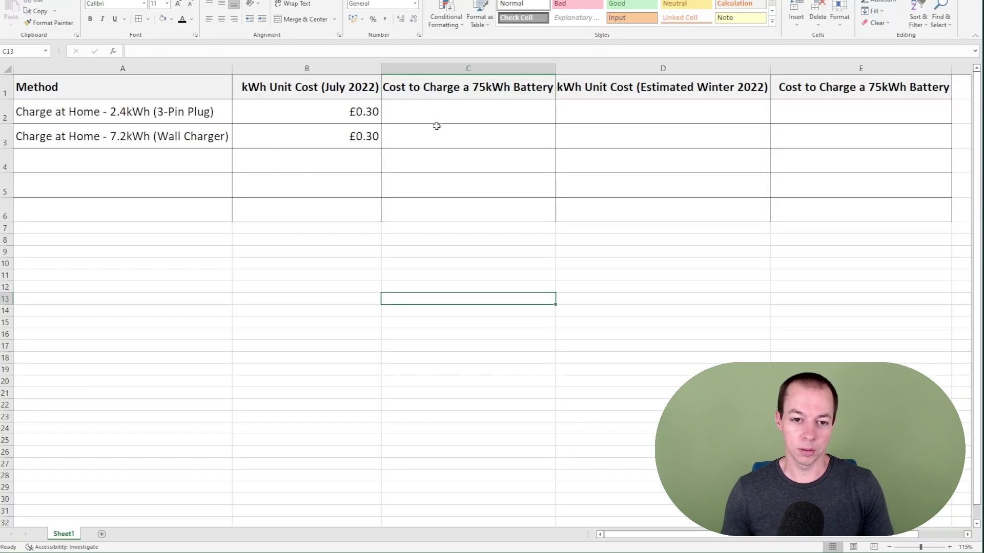
click(419, 108)
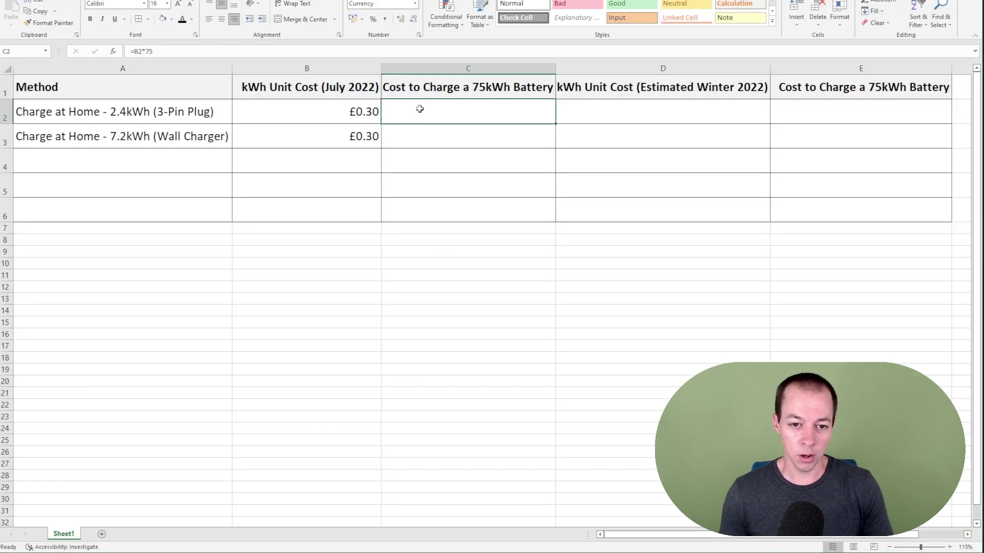
click(359, 111)
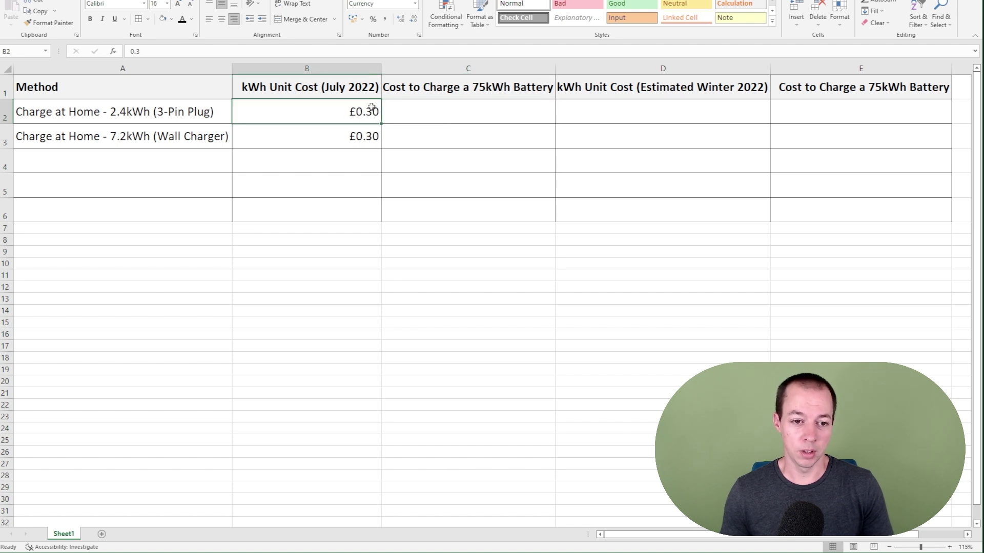
click(457, 104)
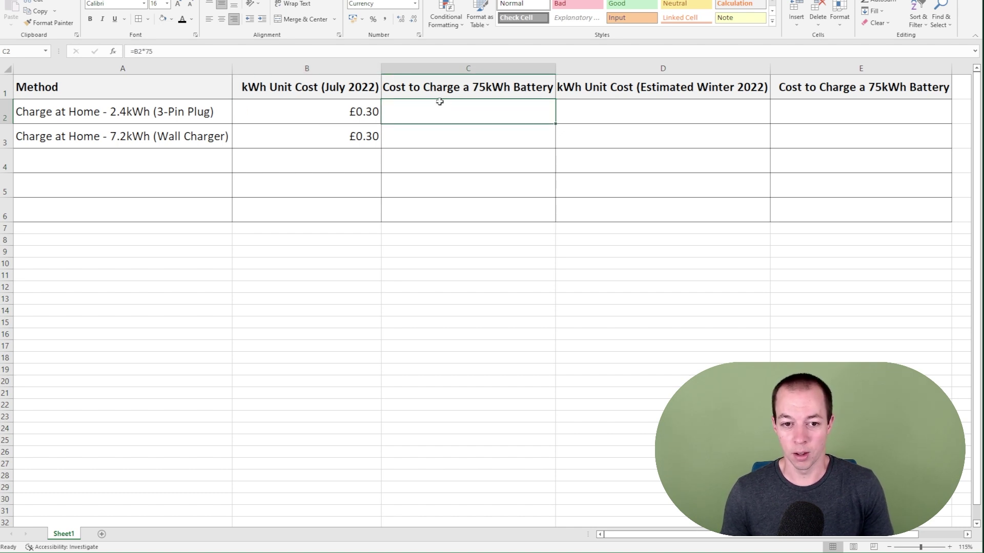
drag(446, 109, 431, 138)
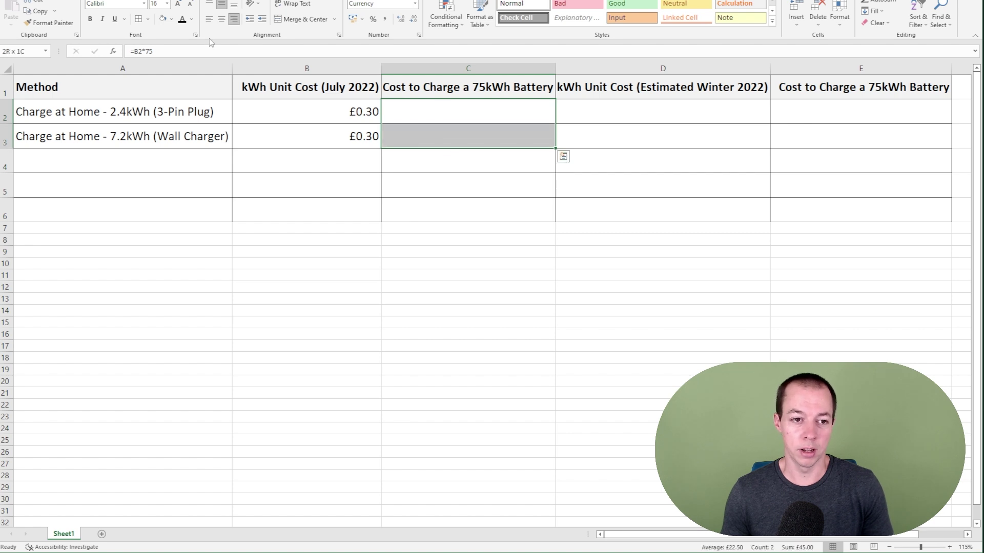
click(182, 19)
click(419, 174)
click(416, 163)
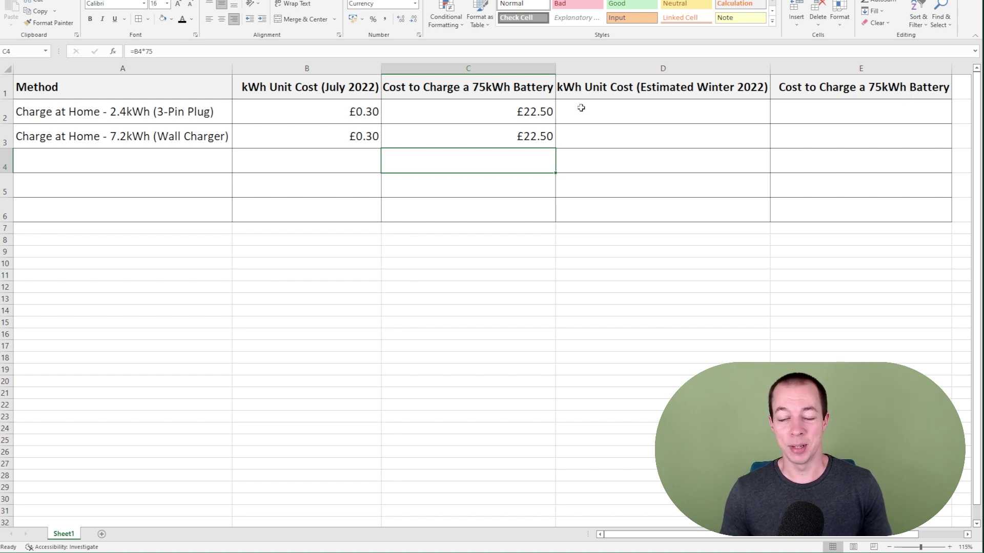
- Apply the black font colour to the home-charging winter 2022 unit costs in D2:D3 and their battery charging costs in E2:E3
drag(584, 108, 589, 131)
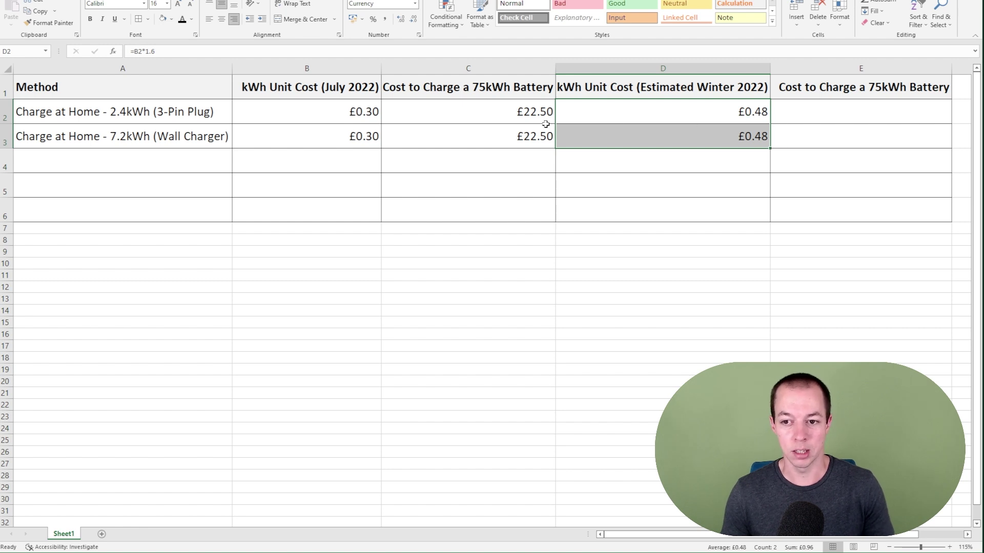
drag(807, 106, 805, 132)
key(ctrl+v)
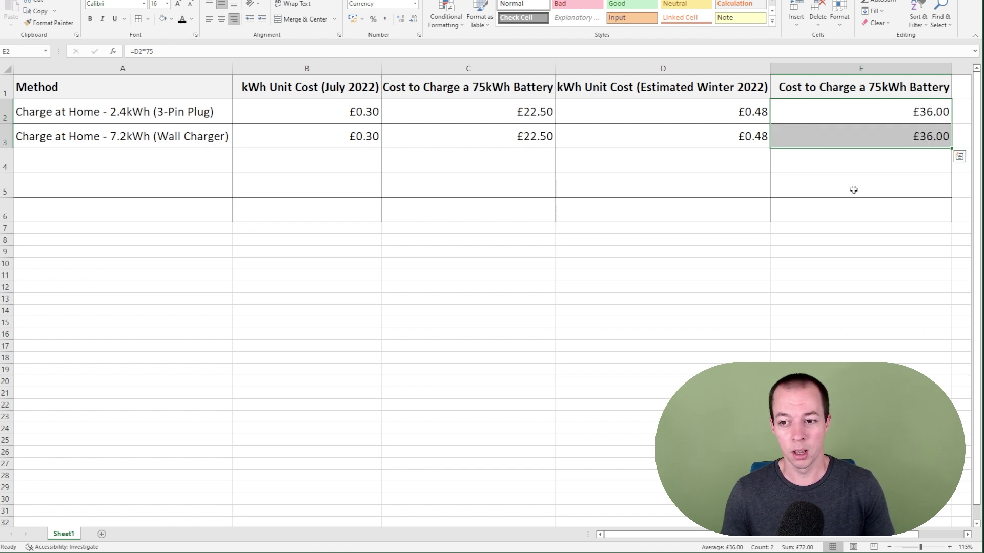
click(862, 112)
click(872, 132)
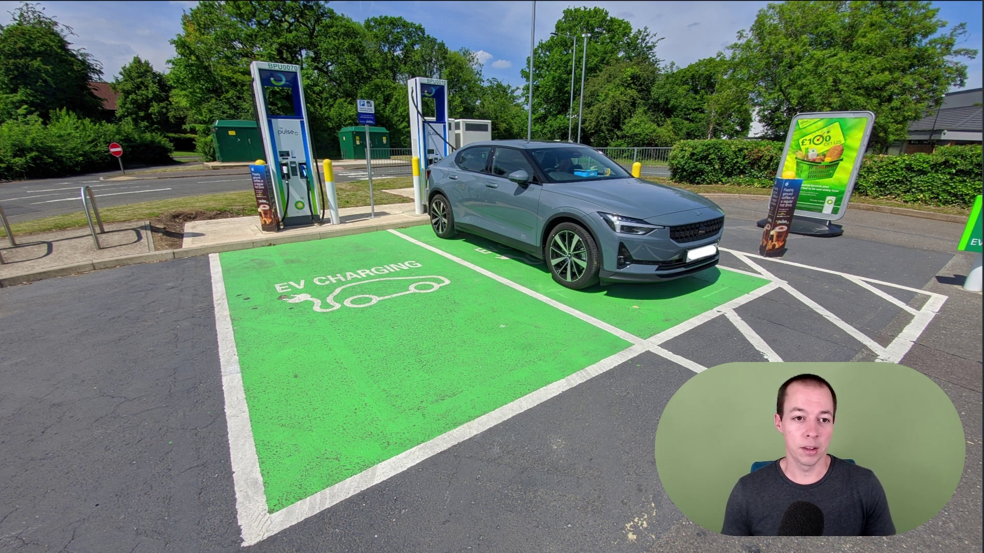
- Look up the per-kWh electricity tariffs by charger type on the bp pulse pricing page
click(231, 1)
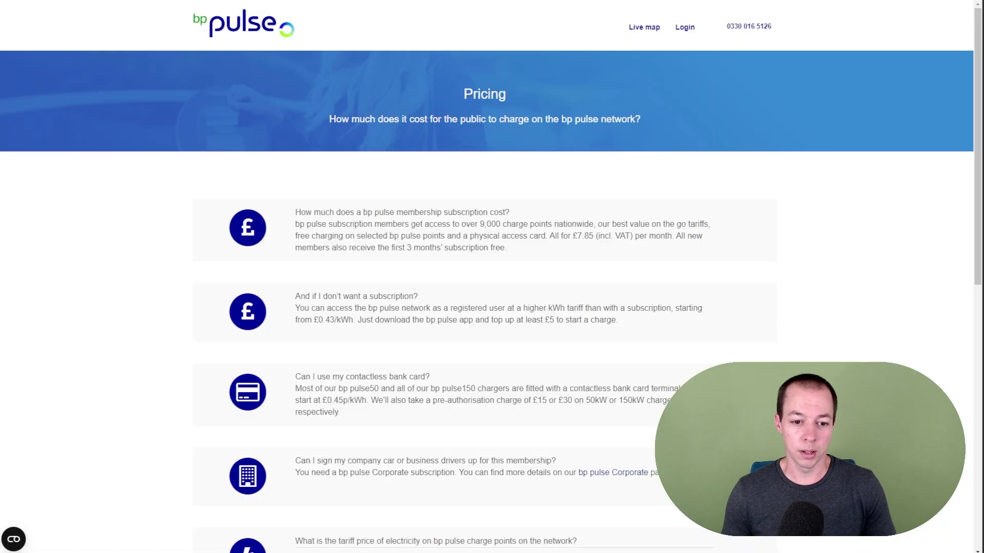
scroll(865, 221, down, 2)
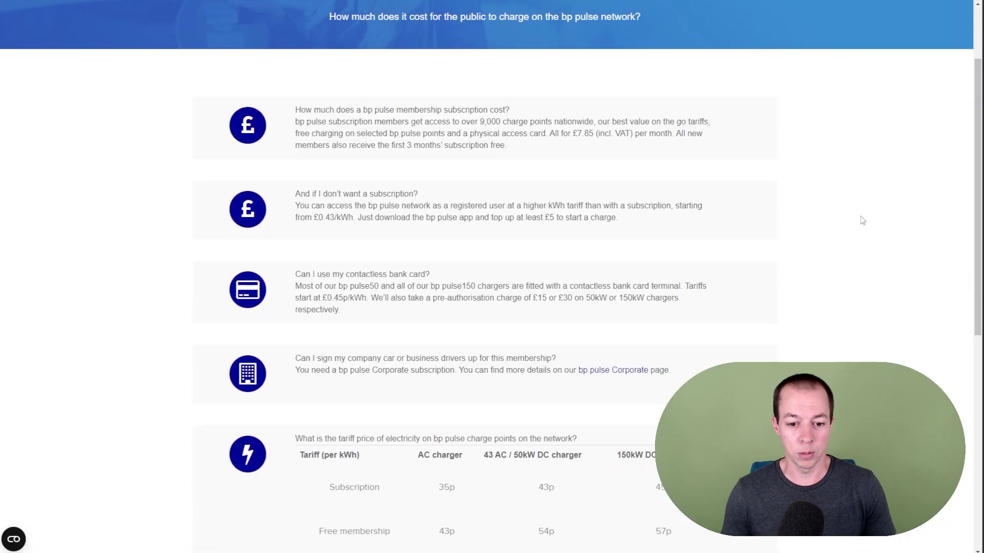
scroll(863, 217, down, 7)
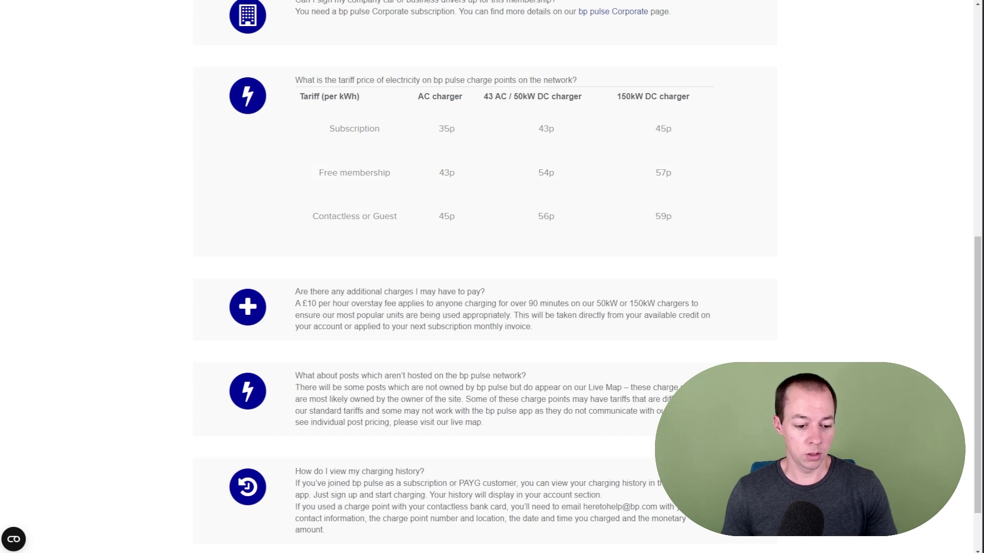
- Return to the Excel sheet and apply the black font colour to "BP Pulse Member - 50kWh Charger" in A4 and its July unit cost in B4
key(alt+Tab)
click(203, 169)
text(BP Pulse Member - 50kWh Charger)
click(182, 22)
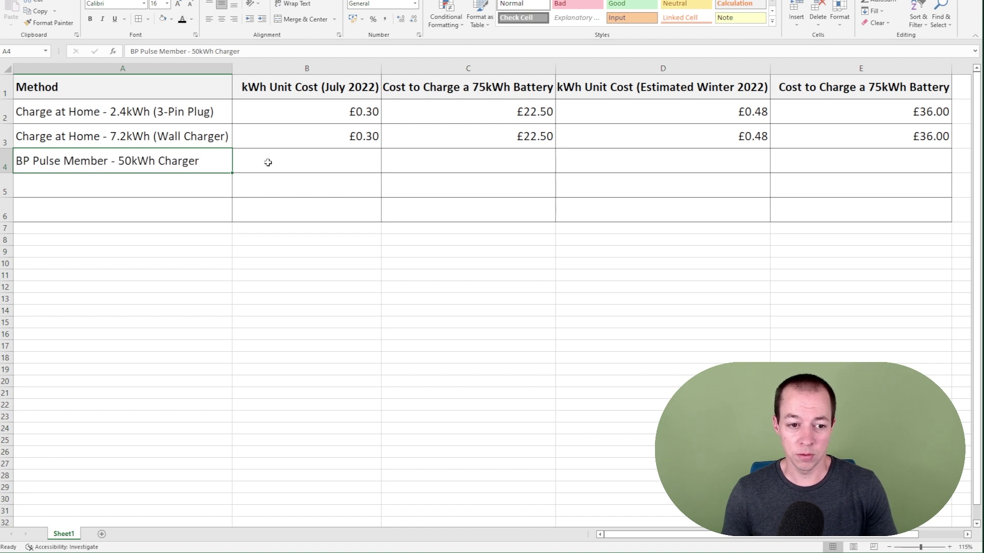
click(292, 161)
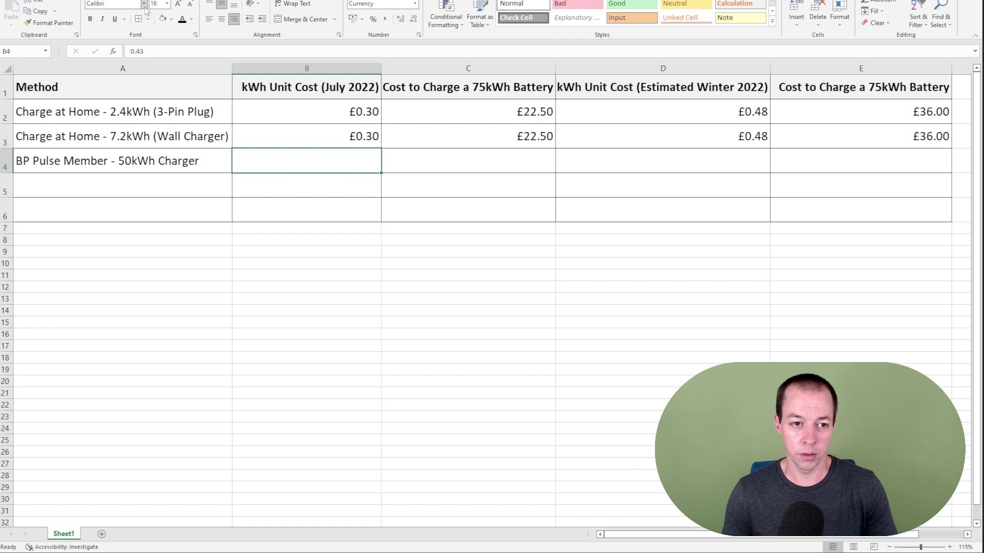
text(0.43)
- Apply the black font colour to the BP Pulse 150kWh method and unit cost in A5:B5, and to both BP Pulse charging costs in C4:C5
click(147, 182)
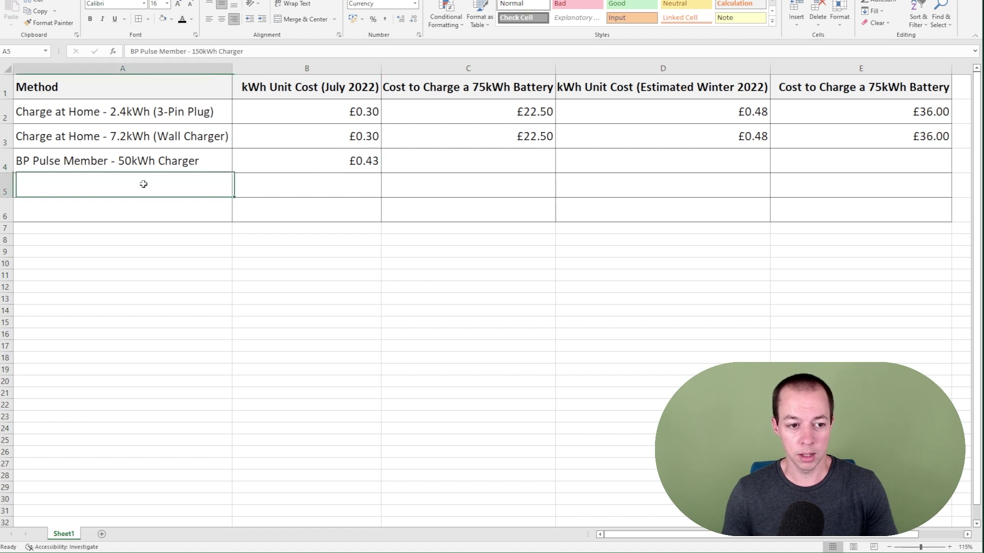
click(182, 22)
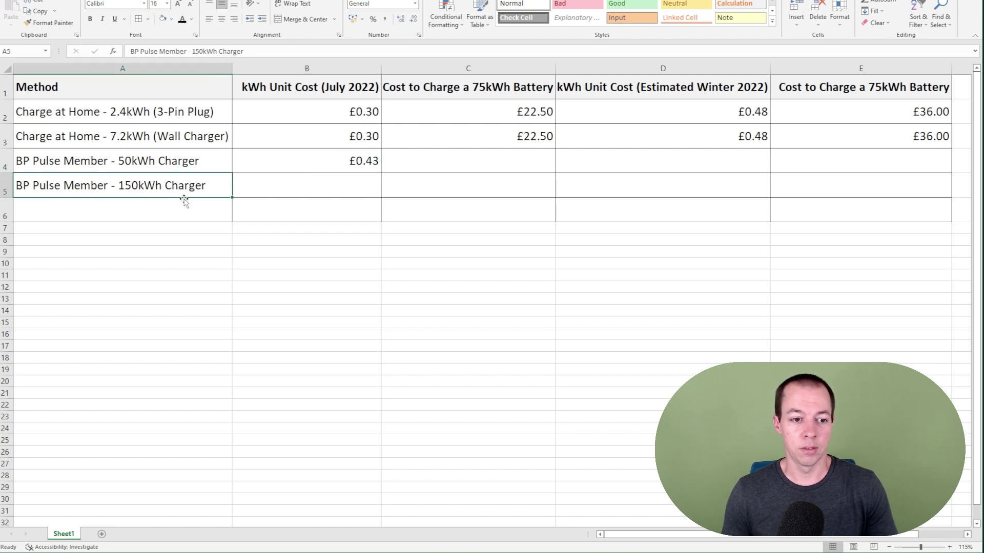
click(291, 179)
click(182, 20)
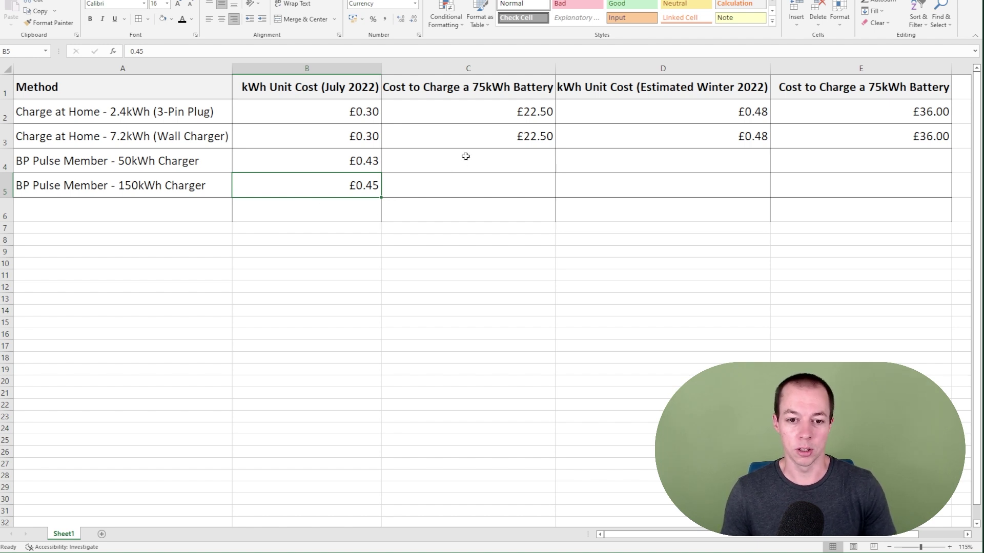
drag(465, 156, 480, 188)
text(£32.25 £33.75)
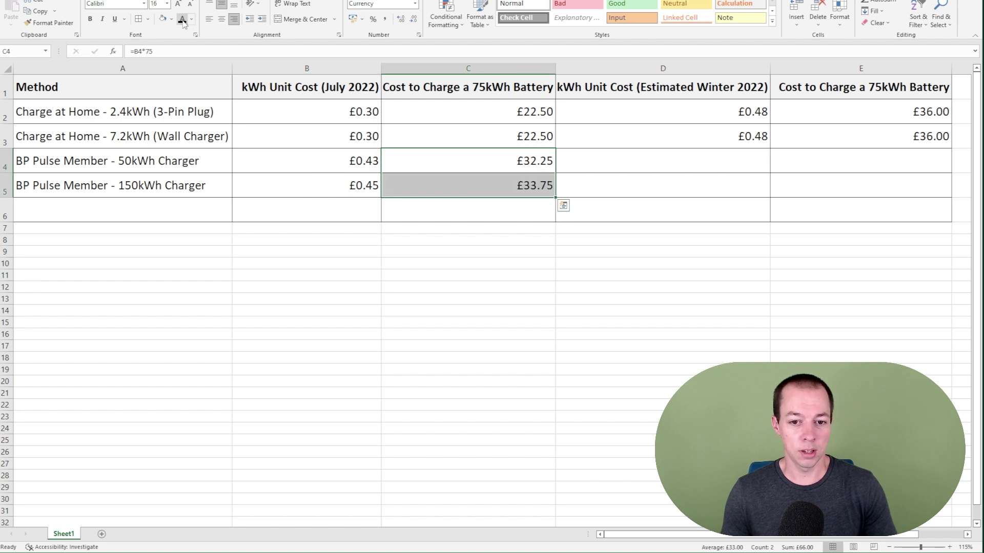
- Apply the black font colour to the BP Pulse winter 2022 unit costs in D4:D5 and their battery charging costs in E4:E5
click(523, 169)
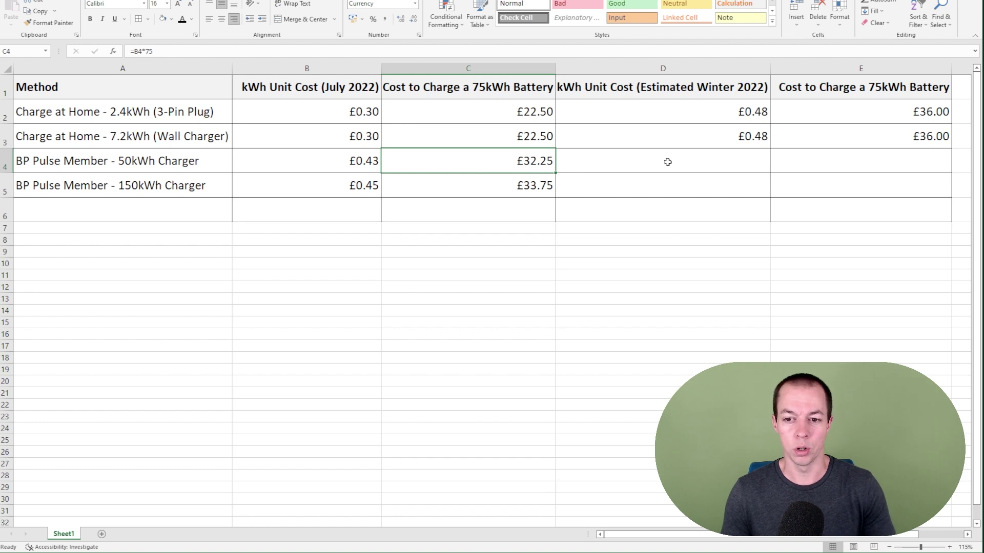
drag(664, 161, 705, 178)
key(ctrl+v)
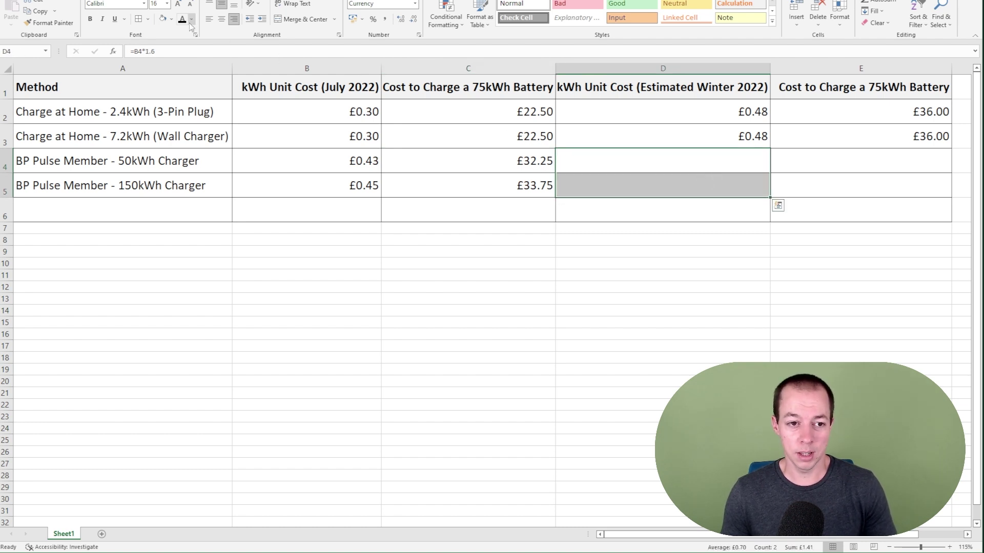
drag(872, 160, 857, 188)
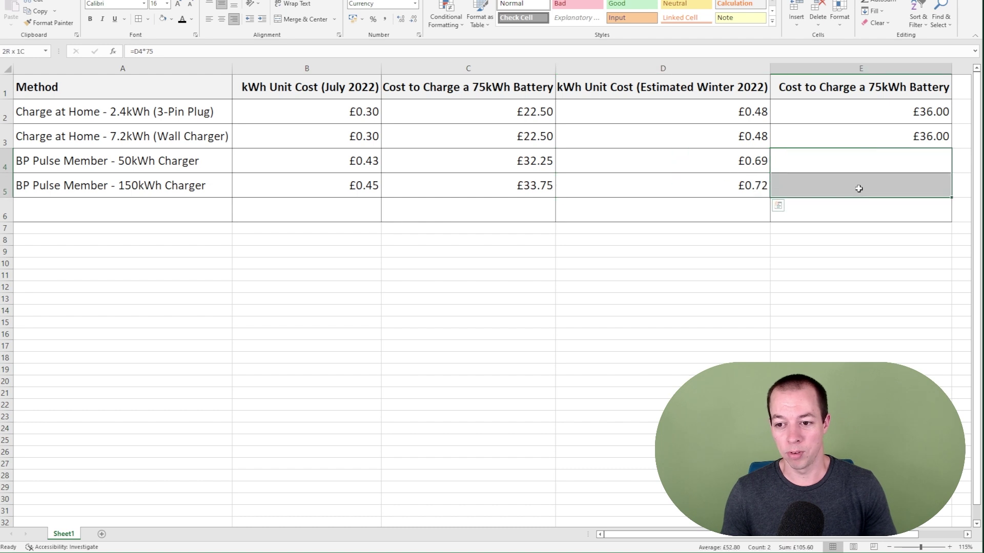
key(ctrl+v)
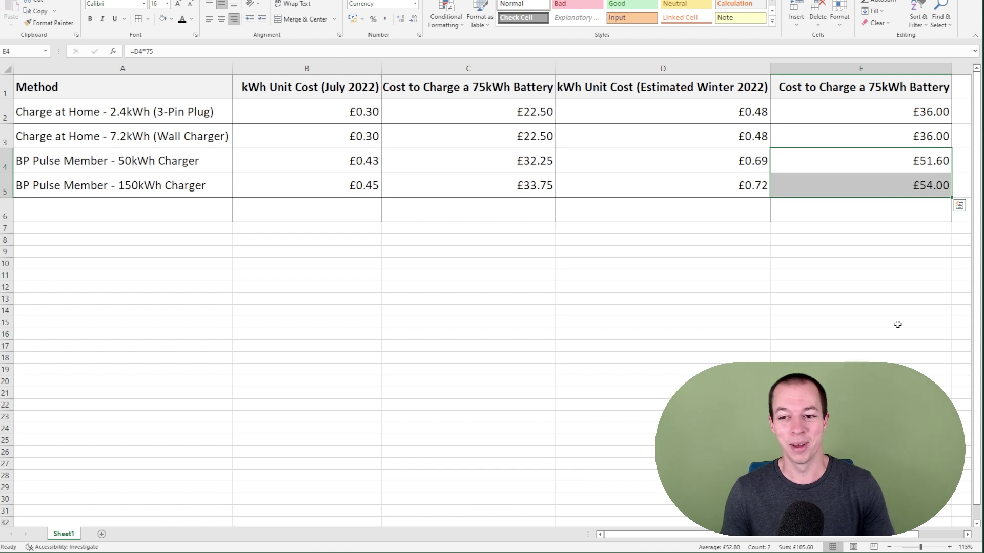
click(909, 161)
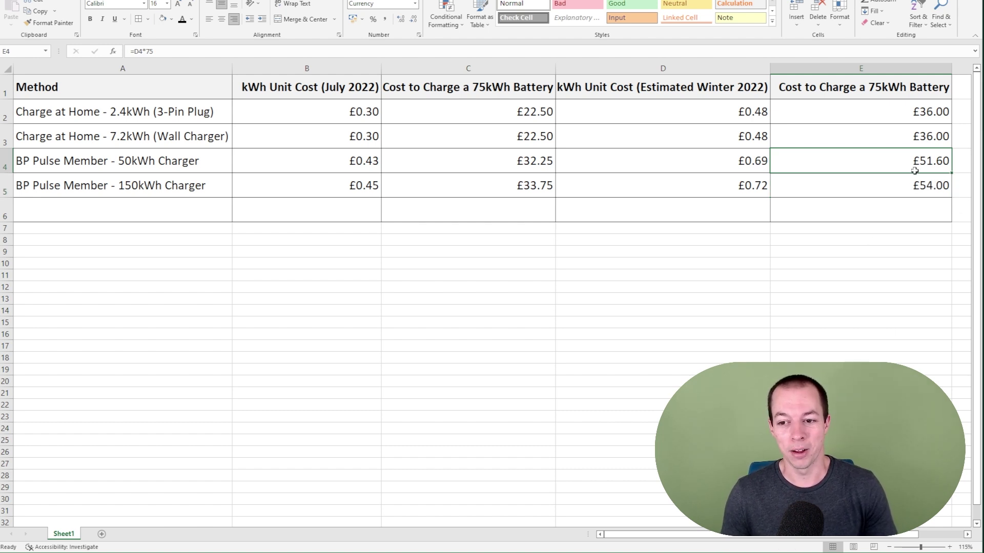
click(913, 186)
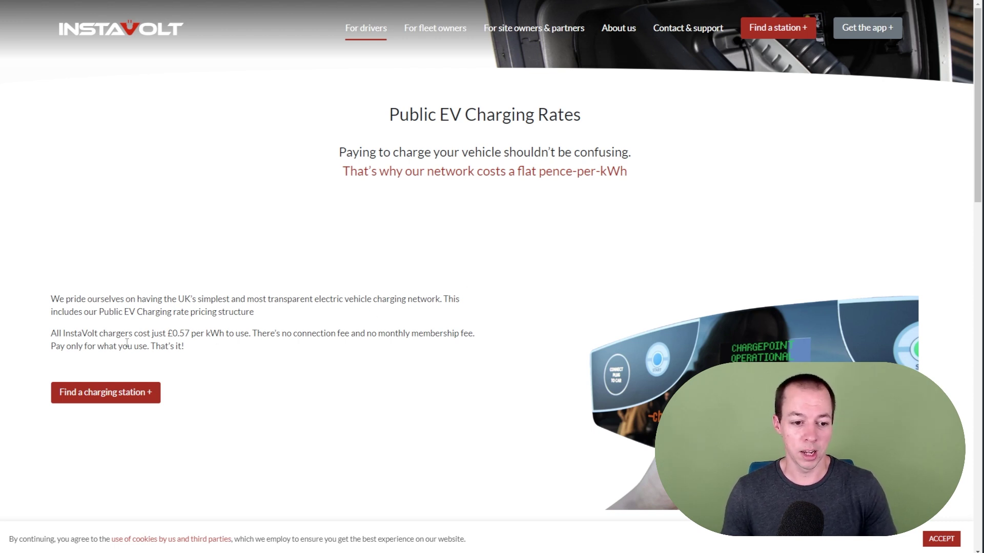
- Highlight the sentence stating the flat per-kWh price on InstaVolt's public charging rates page, and return to the Excel sheet
drag(53, 336, 254, 341)
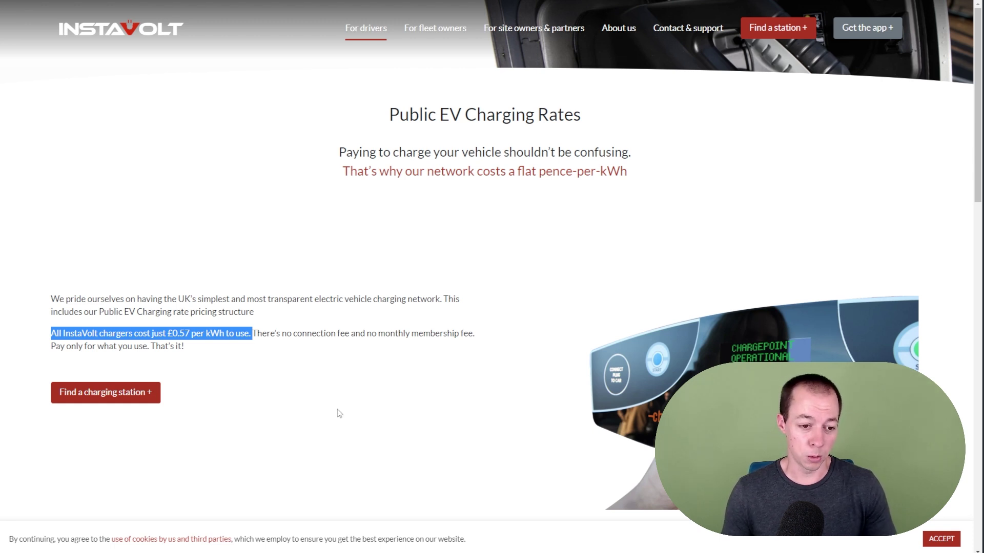
key(alt+Tab)
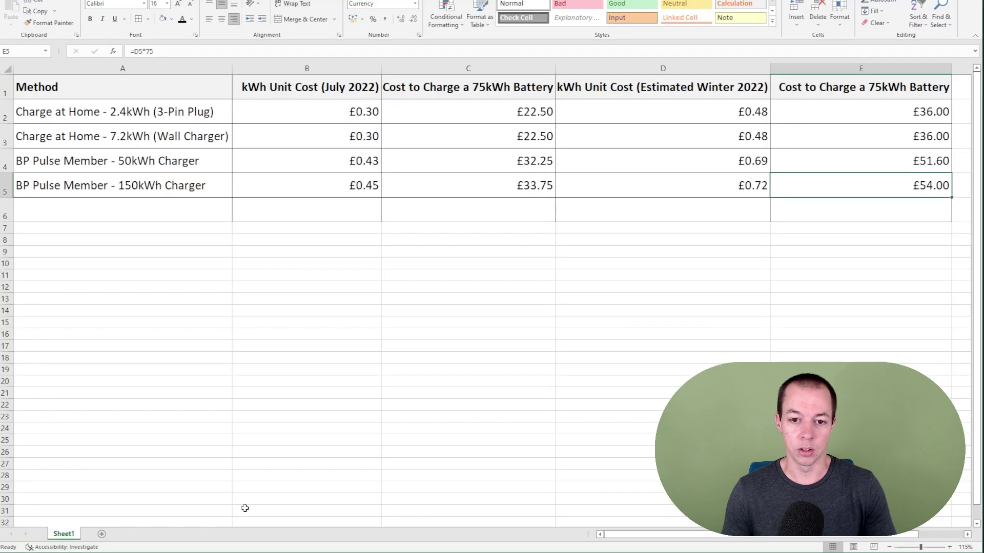
- Apply the black font colour to "InstaVolt - Flat Rate" in A6 and its July unit cost and battery charging cost in B6:C6
click(96, 204)
text(InstaVolt - Flat Rate)
drag(343, 211, 447, 199)
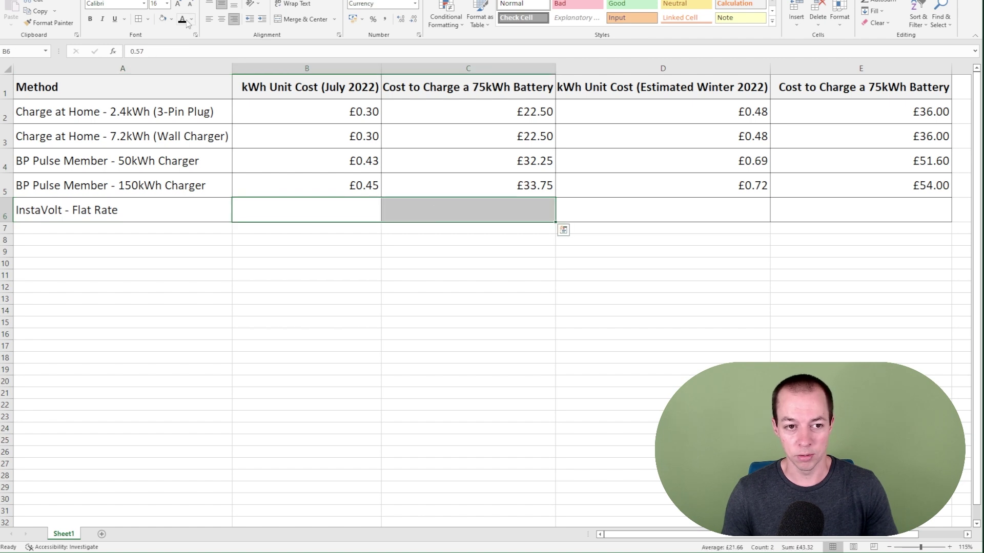
text(£0.57	£42.75)
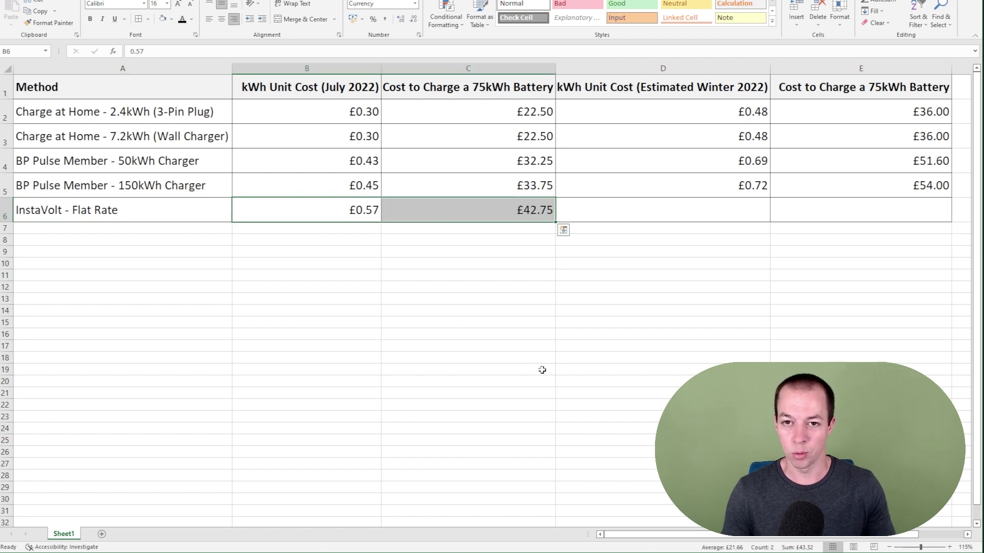
click(465, 289)
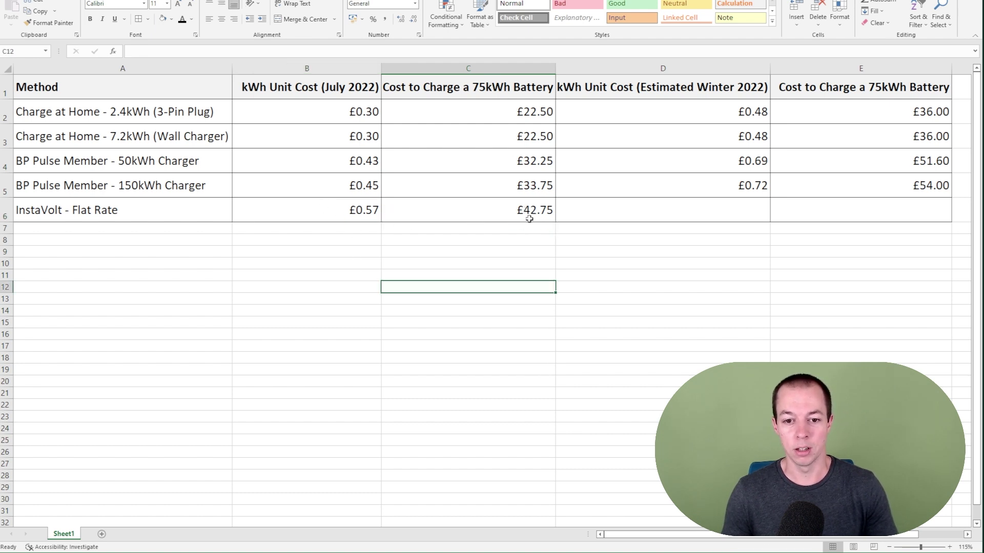
- Apply the black font colour to InstaVolt's estimated winter 2022 unit cost and battery charging cost in D6:E6
drag(689, 211, 823, 212)
key(ctrl+v)
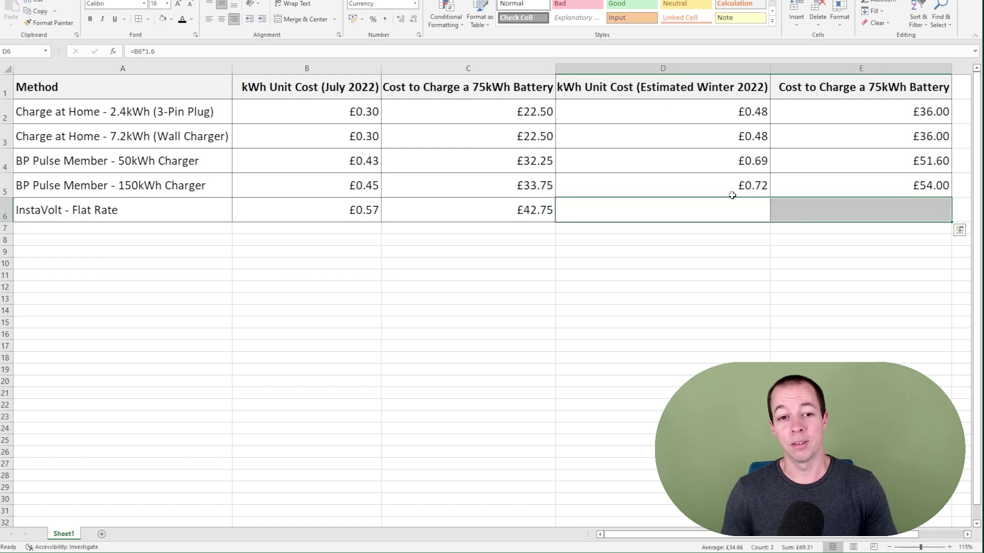
click(878, 249)
click(878, 210)
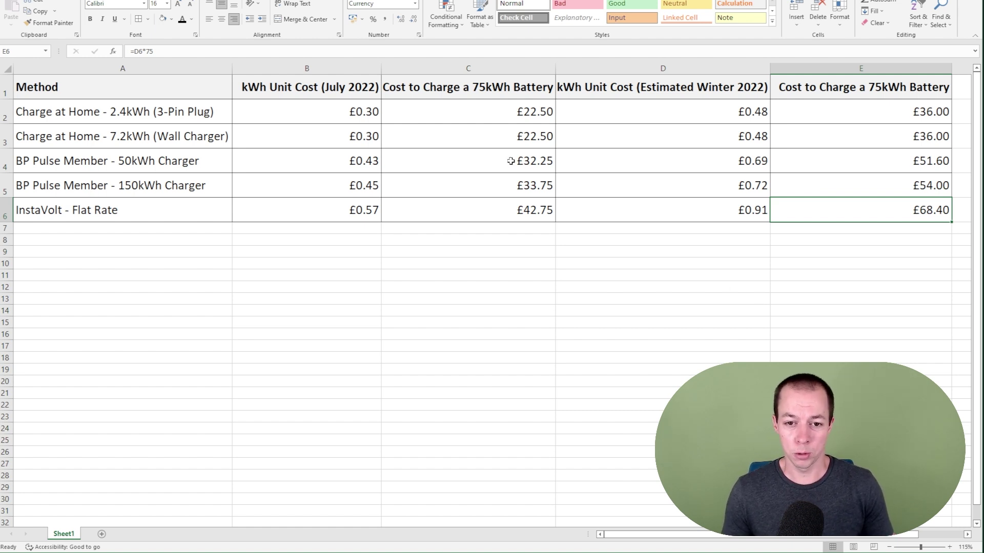
click(516, 114)
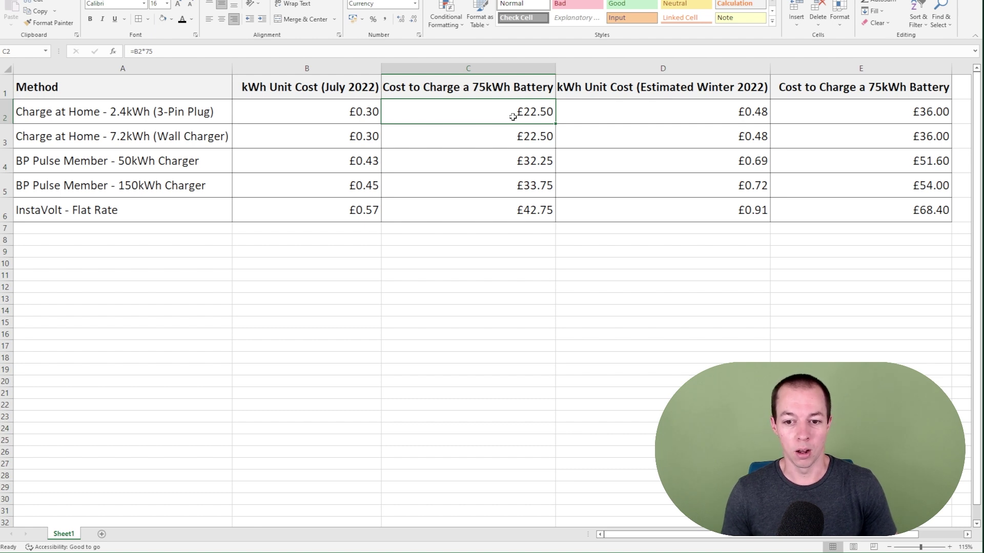
click(817, 243)
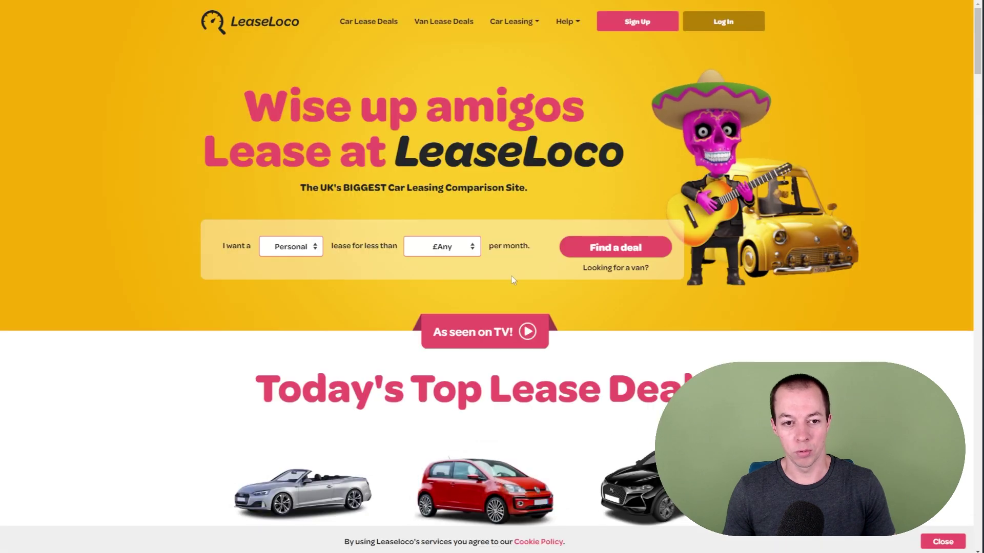
- On the LeaseLoco site, search for personal lease deals at any monthly price and filter the results to Electric fuel
click(605, 250)
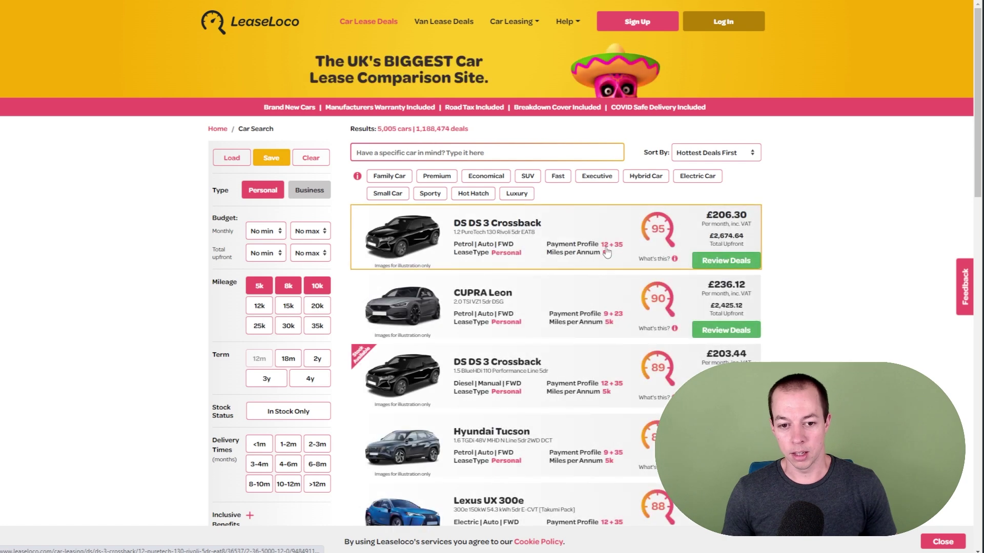
scroll(734, 266, down, 8)
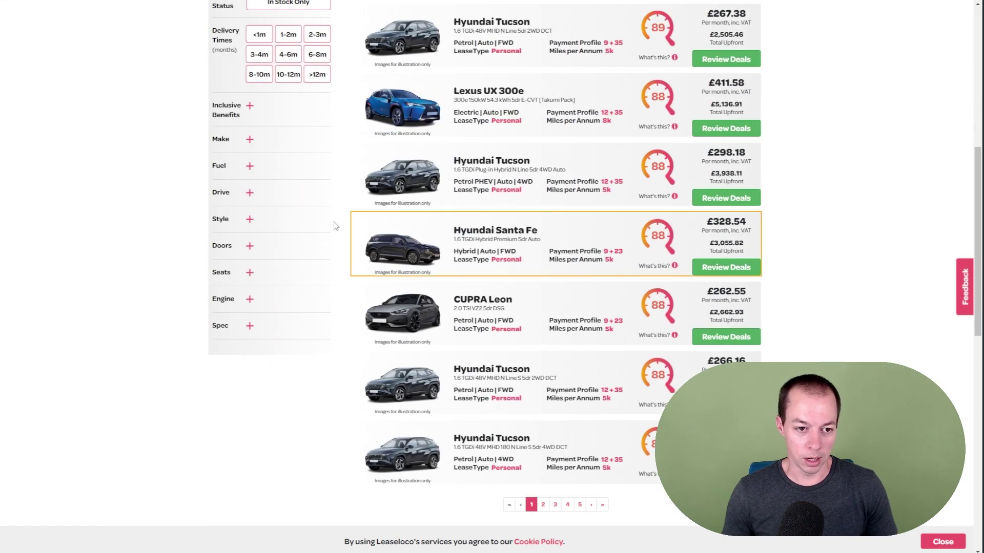
click(250, 167)
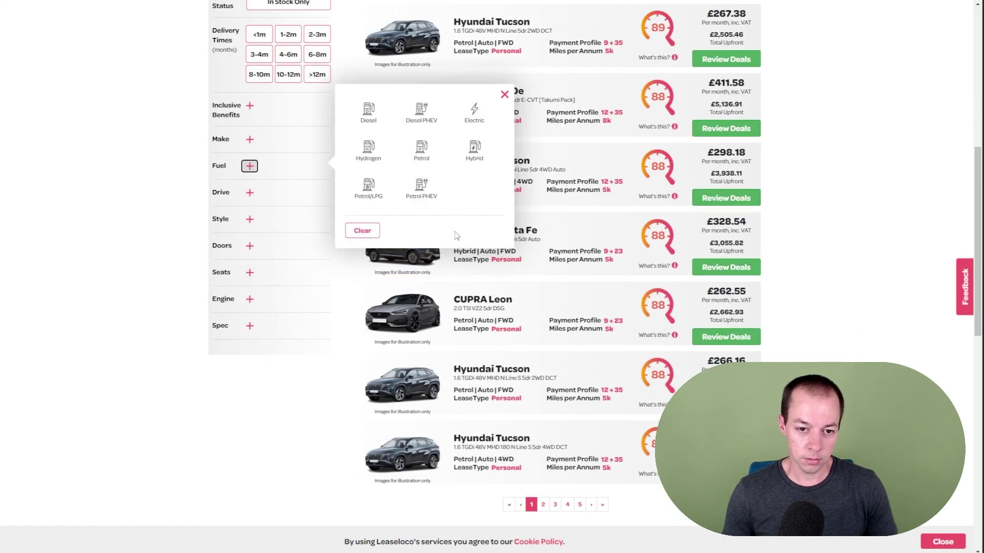
click(474, 112)
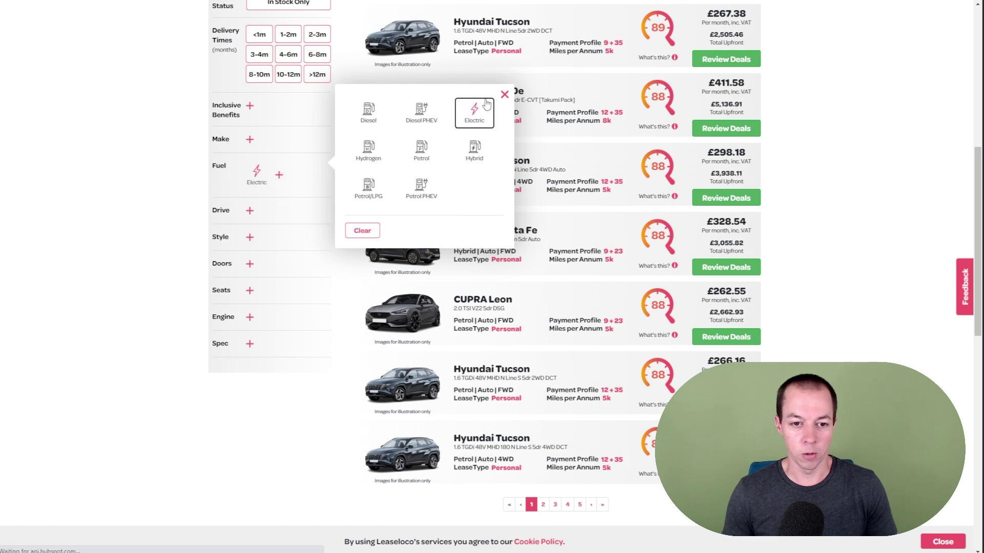
click(504, 94)
- Browse the electric car lease deals on the first results page, comparing models and monthly prices
scroll(820, 266, up, 6)
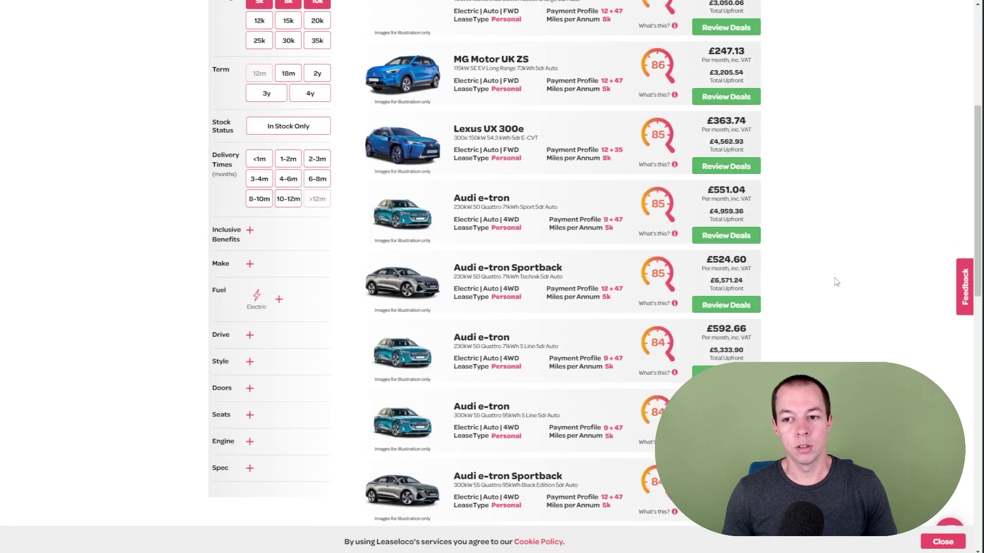
scroll(827, 269, up, 1)
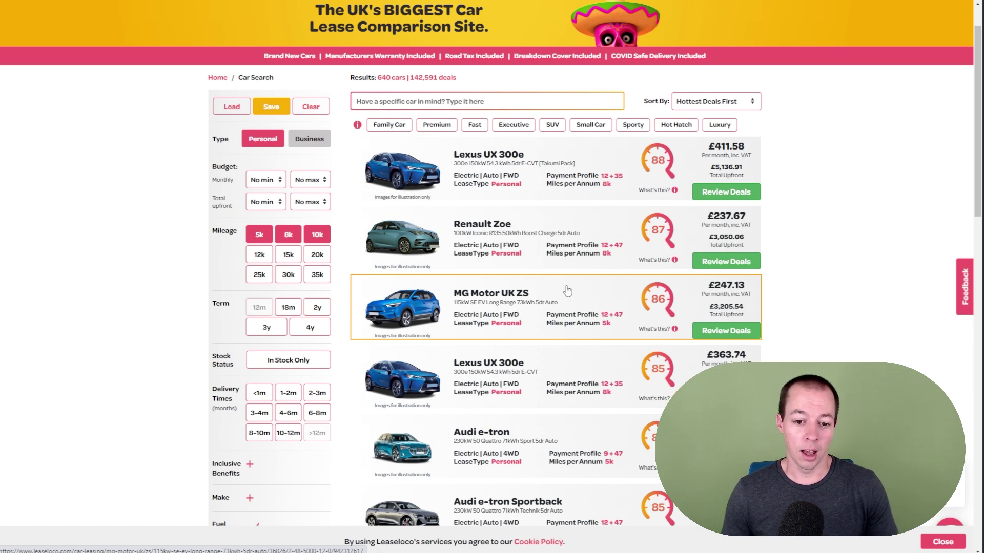
scroll(569, 303, down, 1)
scroll(572, 313, down, 2)
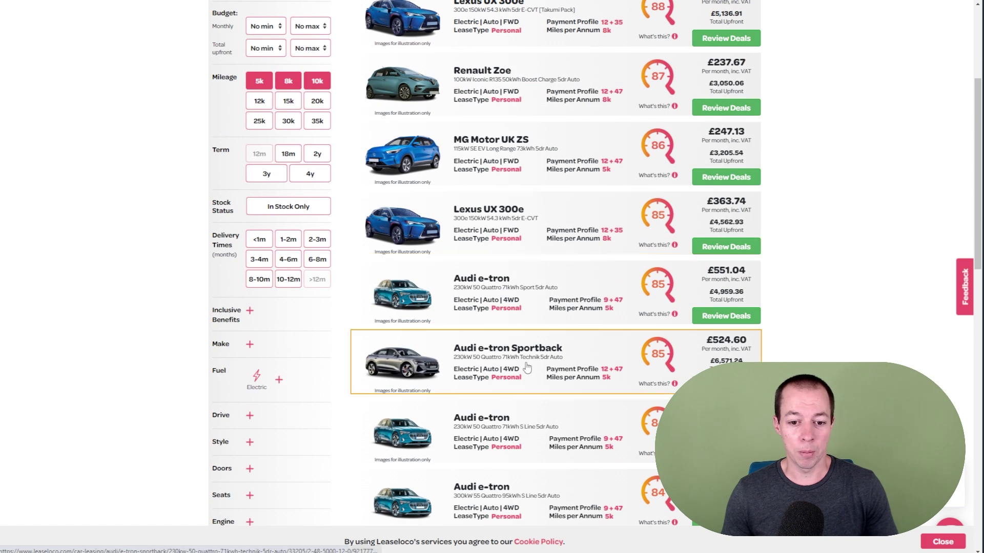
scroll(512, 315, down, 1)
scroll(507, 312, down, 3)
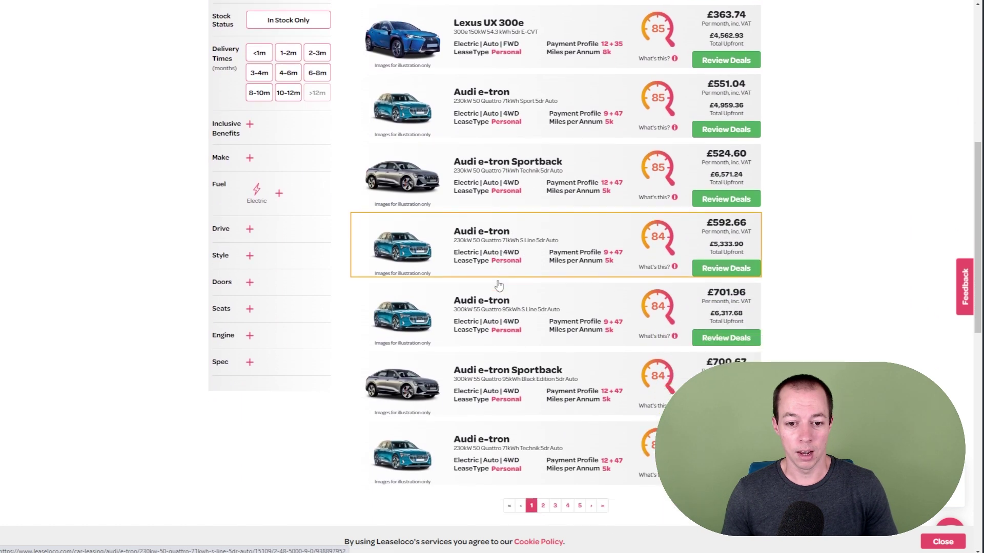